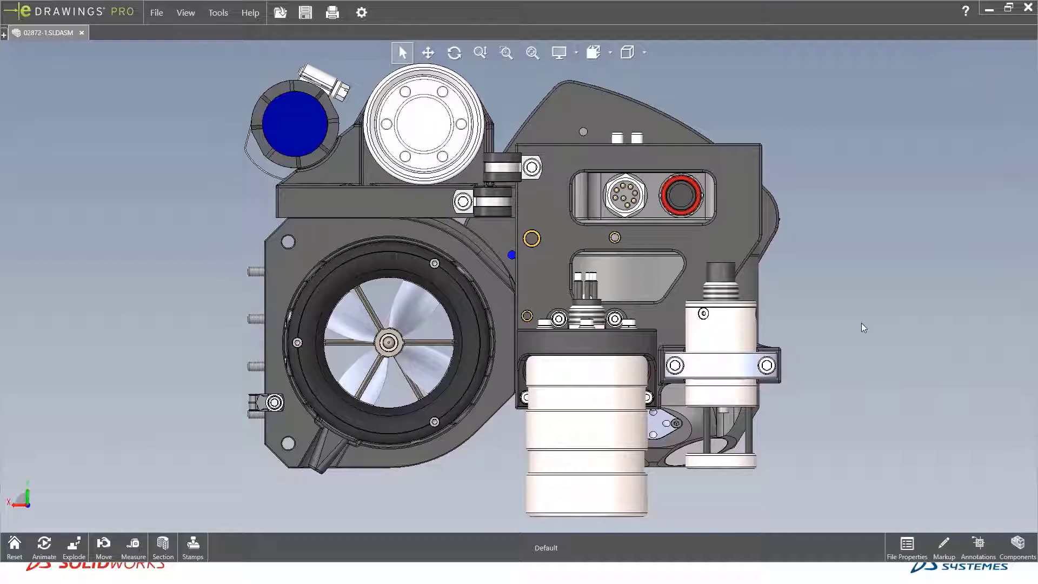
Show the assembly's configuration-specific properties: DESCRIPTION ASSEMBLY, FWD SENSOR SUITE, MK2 and SR-DWGNO 02873.
click(912, 547)
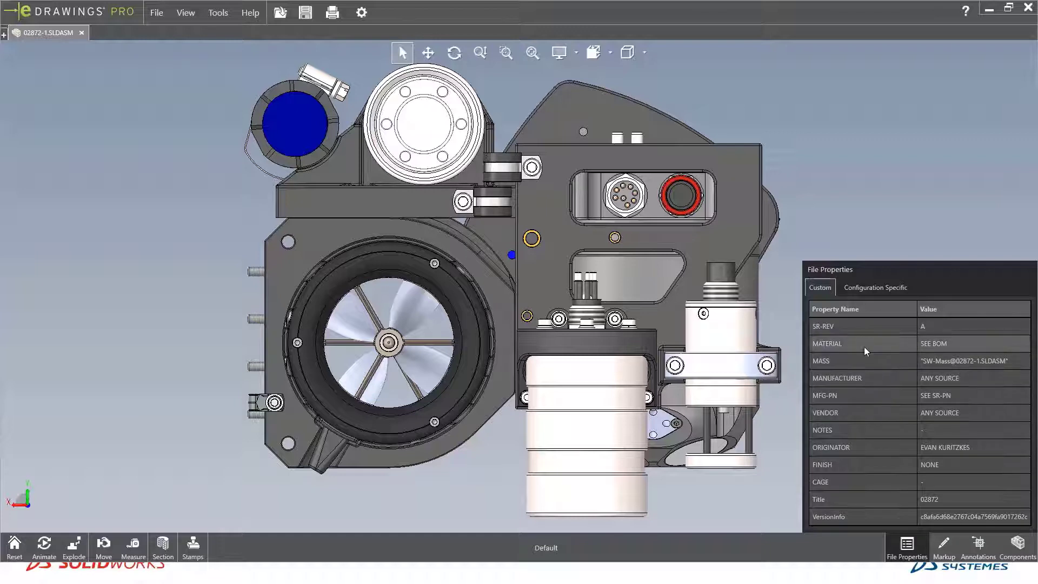
click(879, 291)
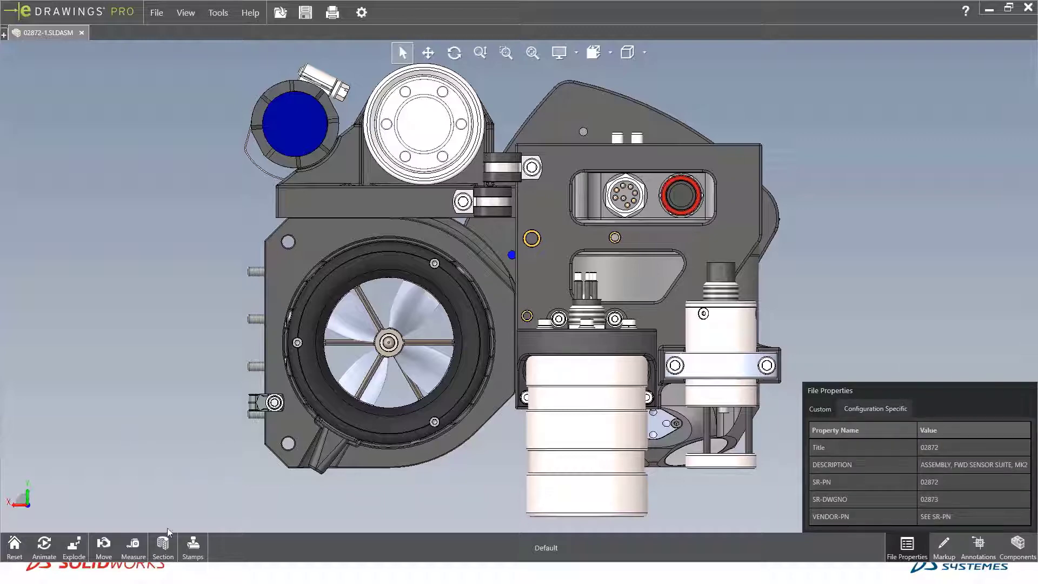
Measure a rear-block hole's 0.197in diameter and its 3in center distance to the bottom-left hole.
click(133, 545)
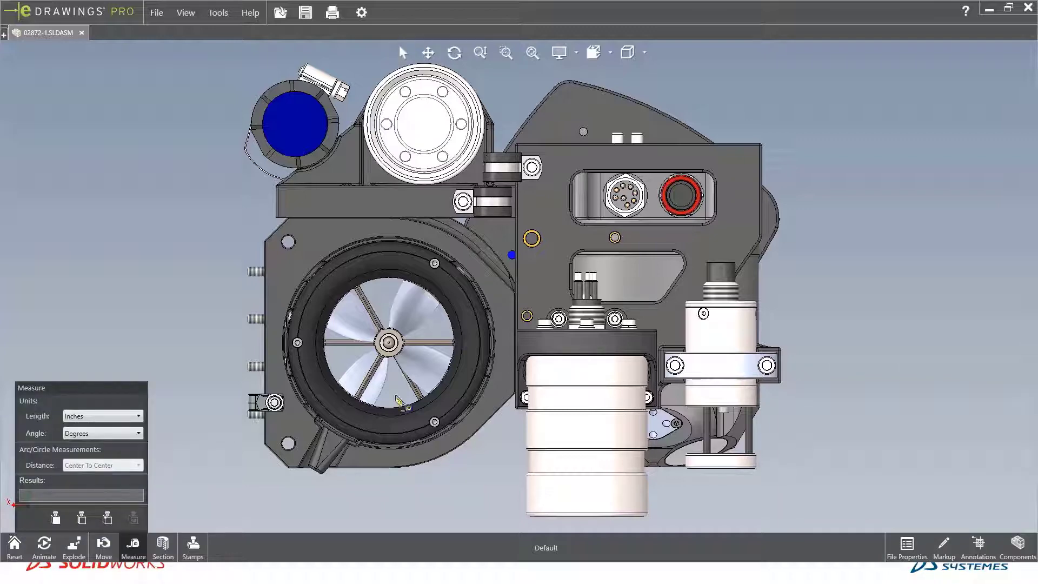
middle_drag(698, 354, 811, 342)
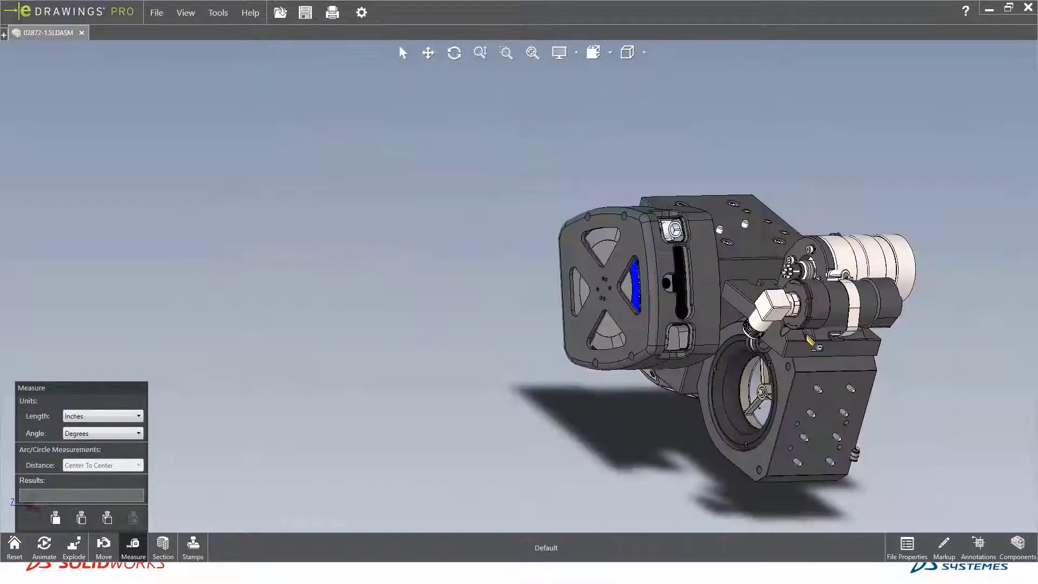
scroll(811, 342, up, 3)
scroll(741, 417, down, 2)
scroll(598, 315, up, 5)
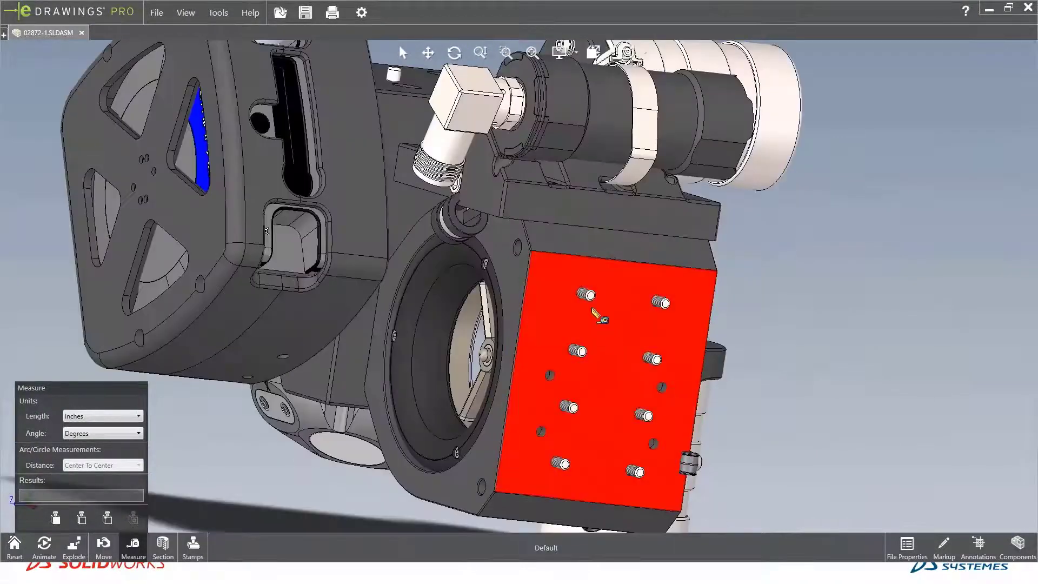
click(587, 298)
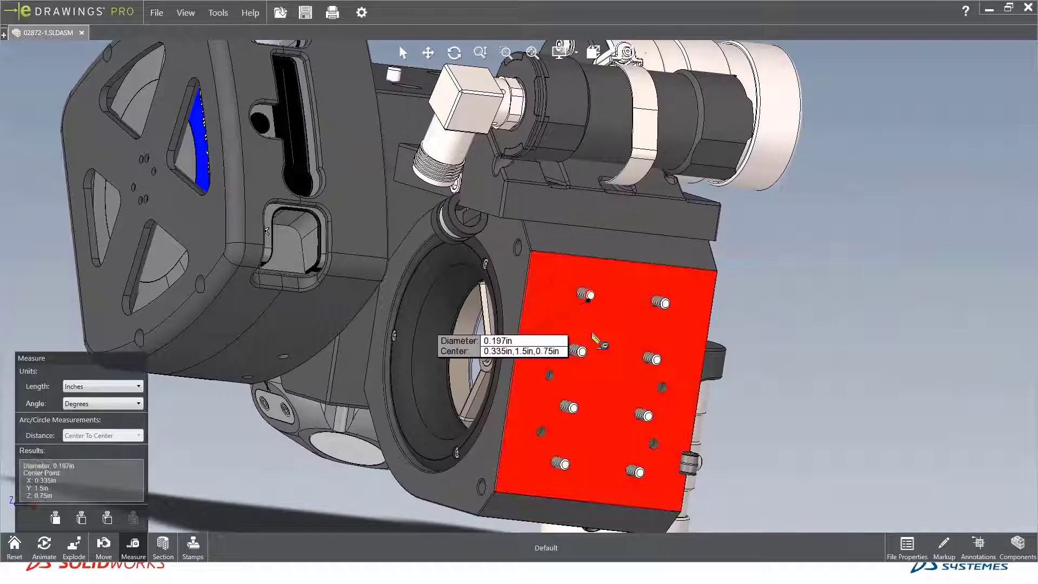
click(564, 464)
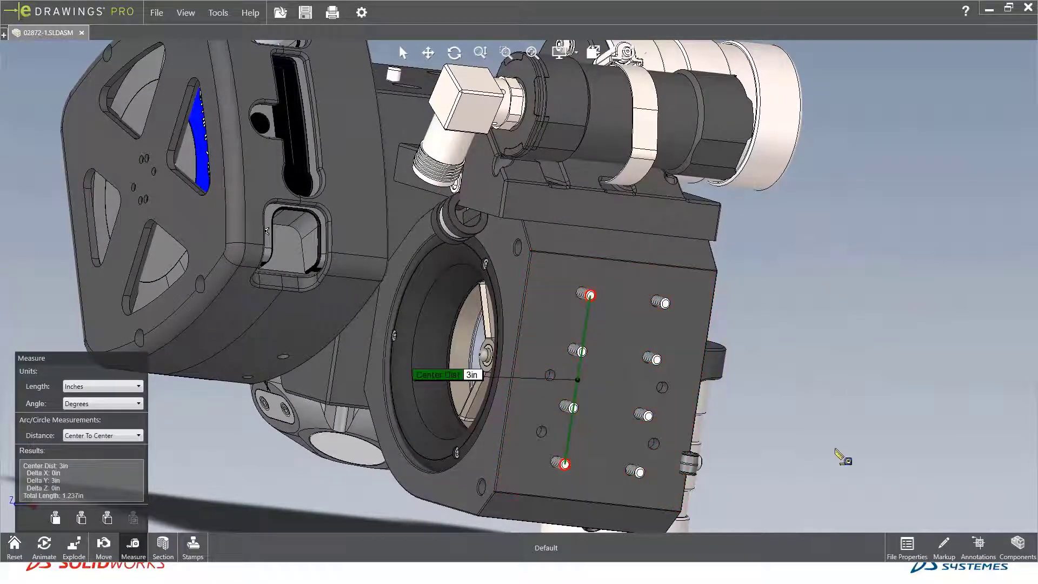
Read the 2.803in minimum and 3.197in maximum hole distances, then return to Center To Center.
click(114, 437)
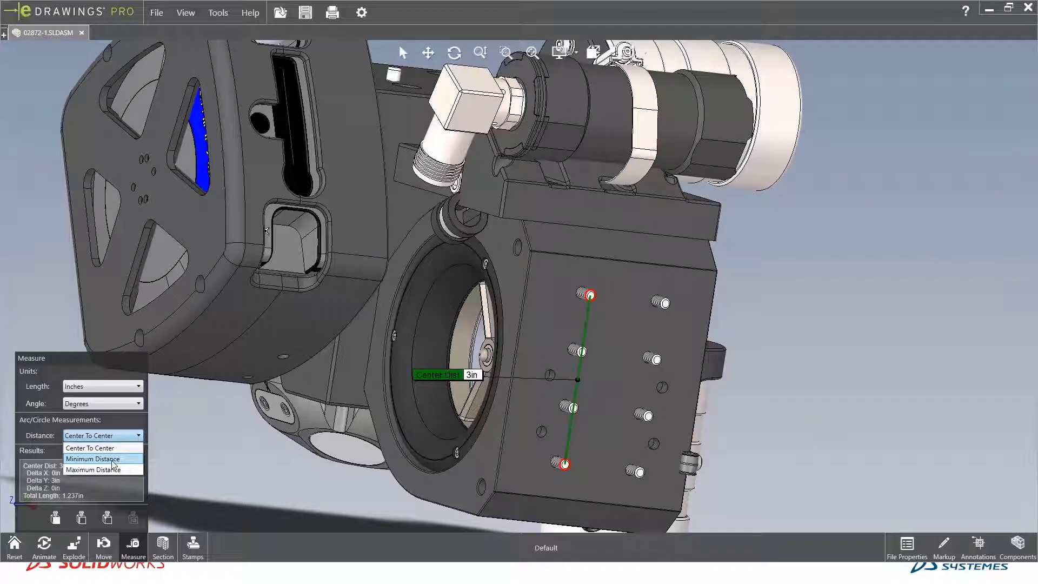
click(114, 463)
click(117, 437)
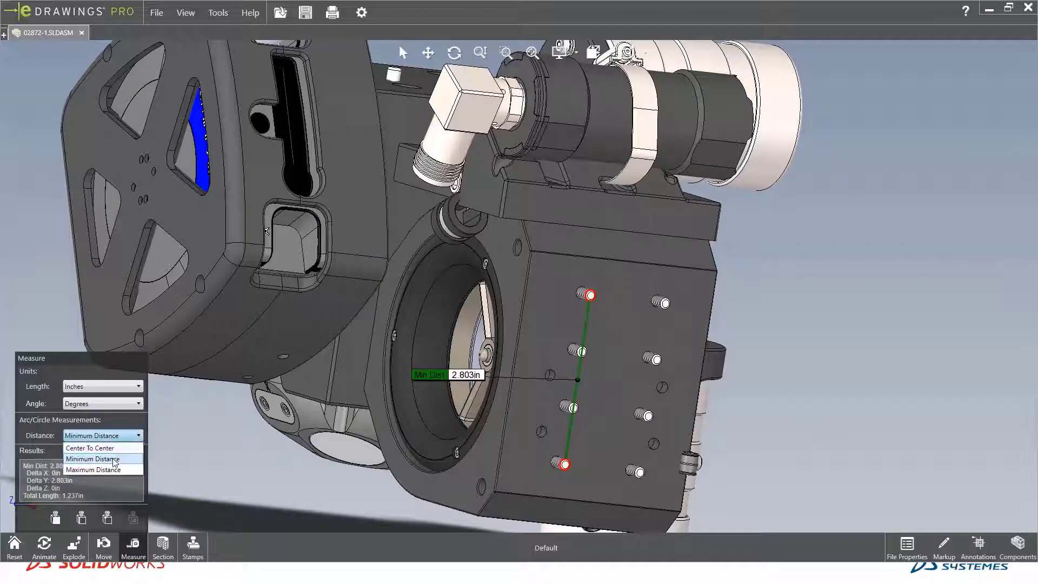
click(113, 469)
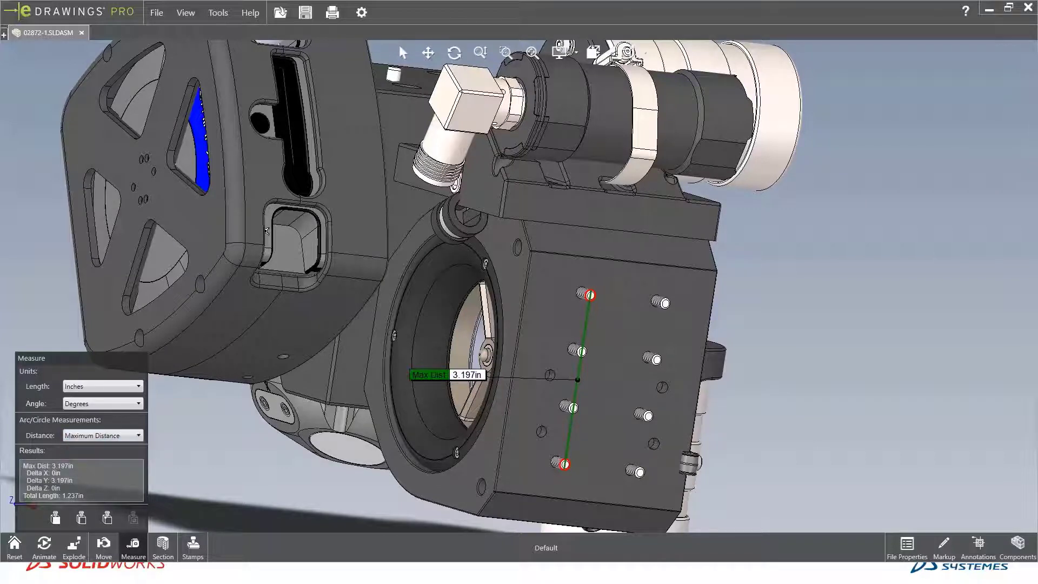
click(117, 438)
click(170, 474)
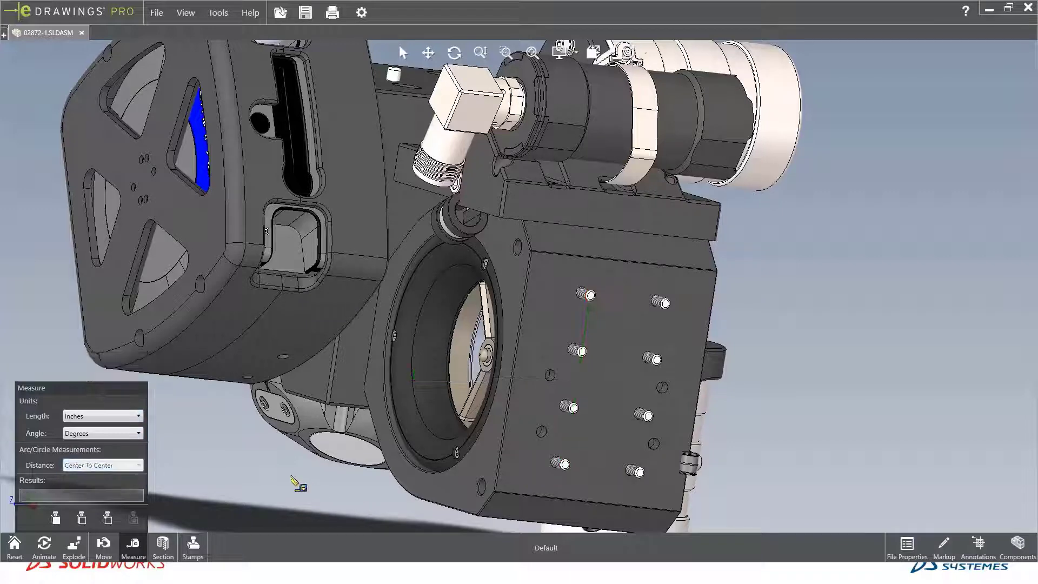
Measure the 1.807in normal distance from the face beside the elbow fitting to a stud end, then exit Measure.
middle_drag(486, 378, 515, 356)
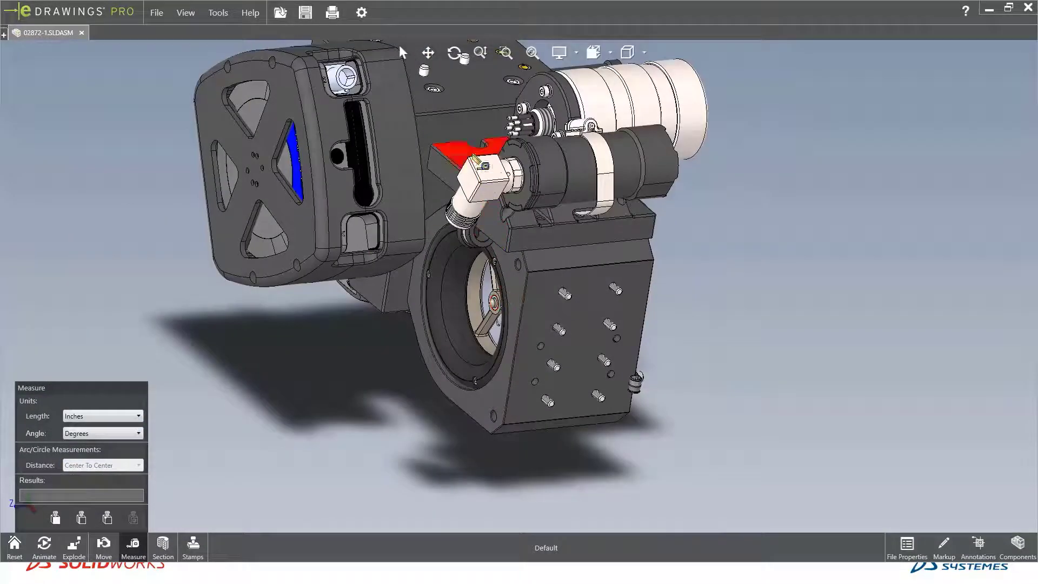
click(469, 158)
scroll(514, 220, down, 3)
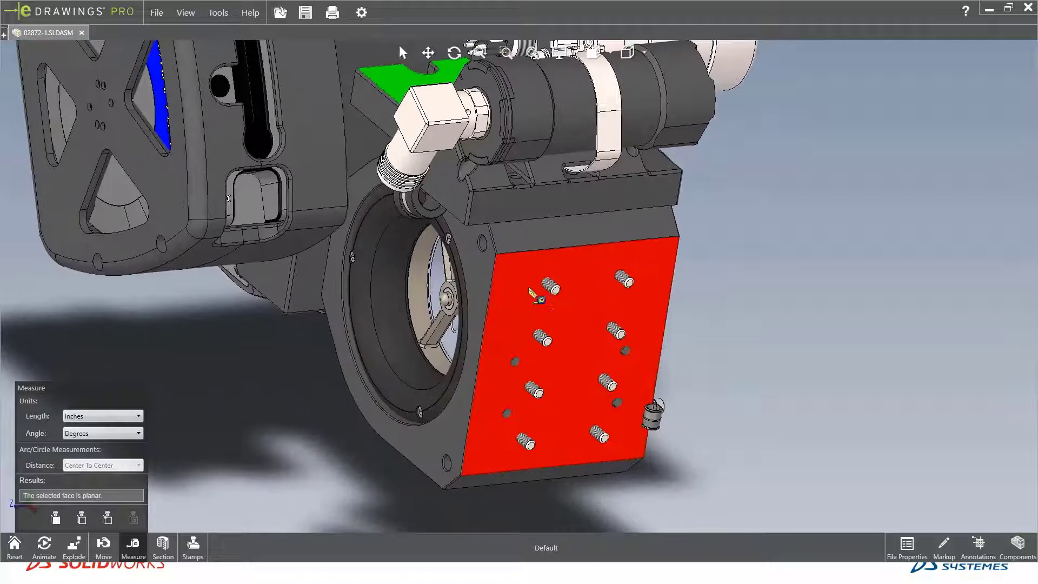
scroll(552, 301, down, 3)
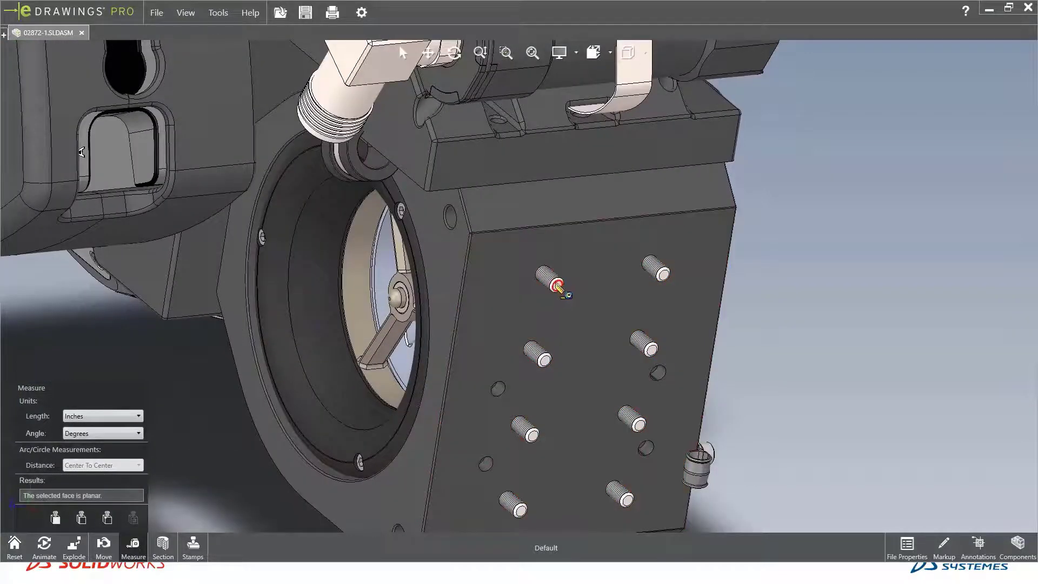
click(558, 285)
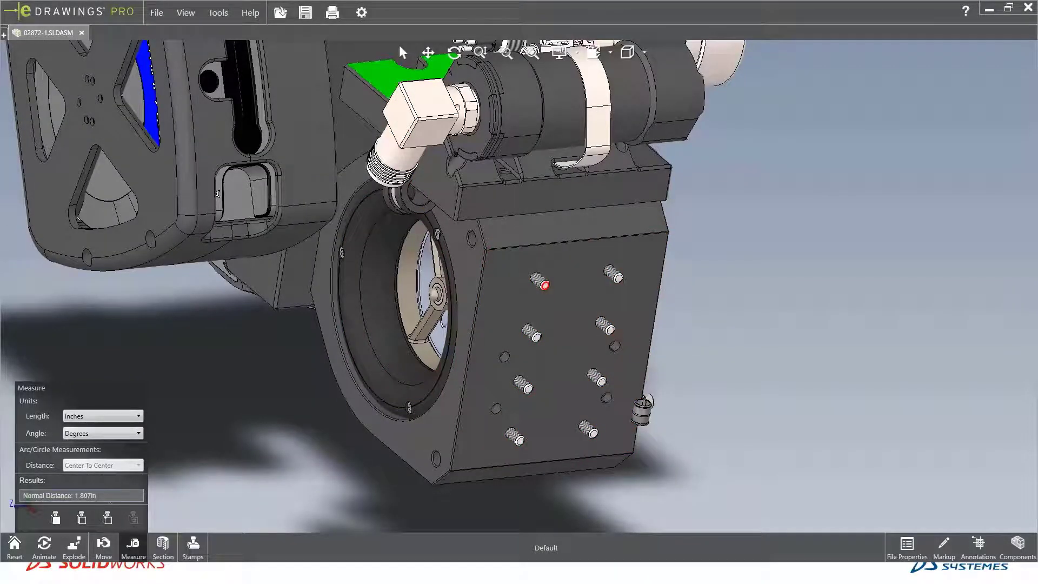
drag(34, 495, 96, 495)
click(754, 373)
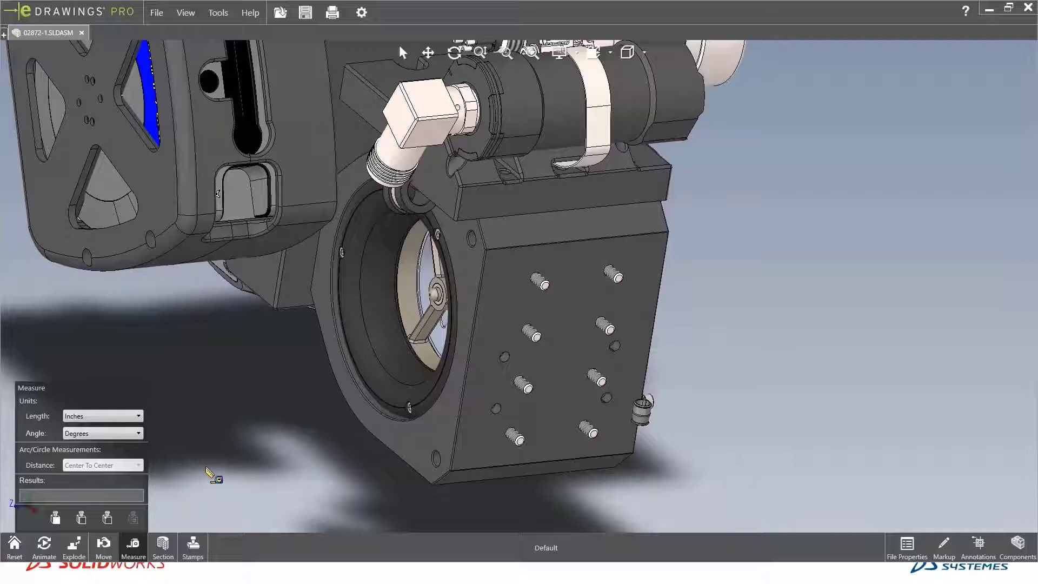
key(Escape)
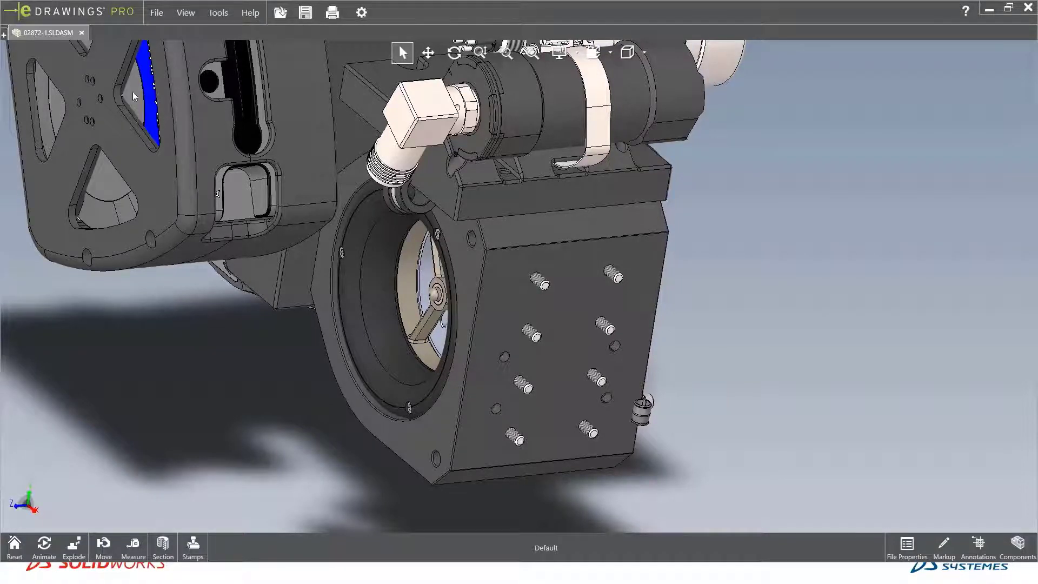
In Save As, set the file type to eDrawings Web HTML Files (*.html), then cancel.
click(157, 12)
click(201, 128)
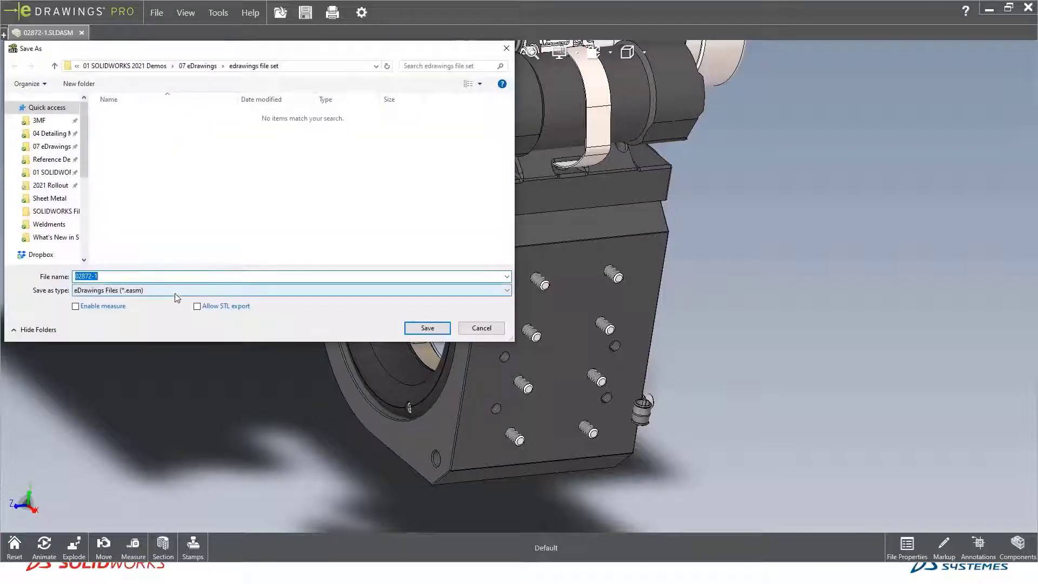
click(171, 291)
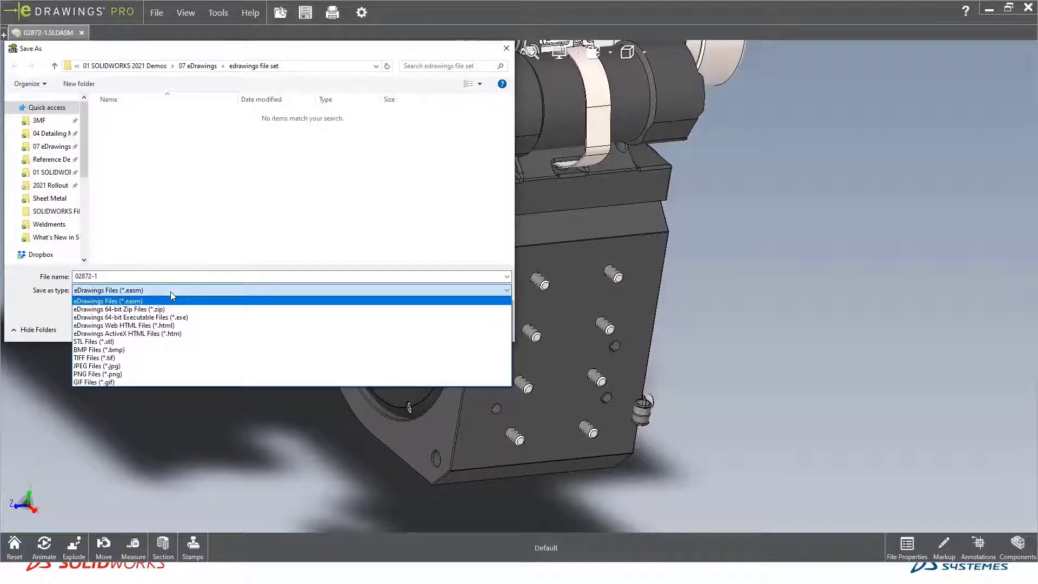
click(152, 326)
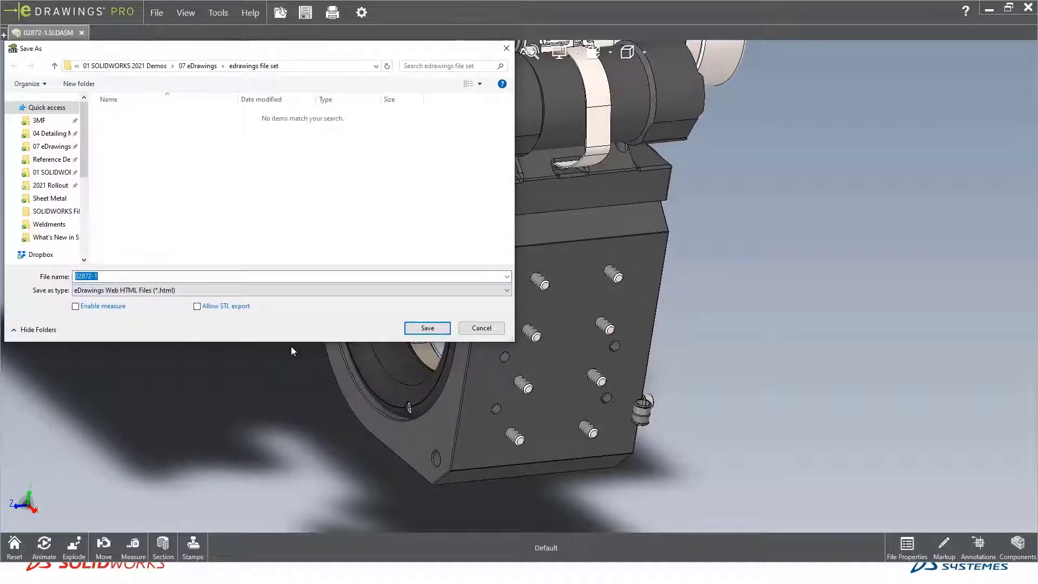
click(481, 328)
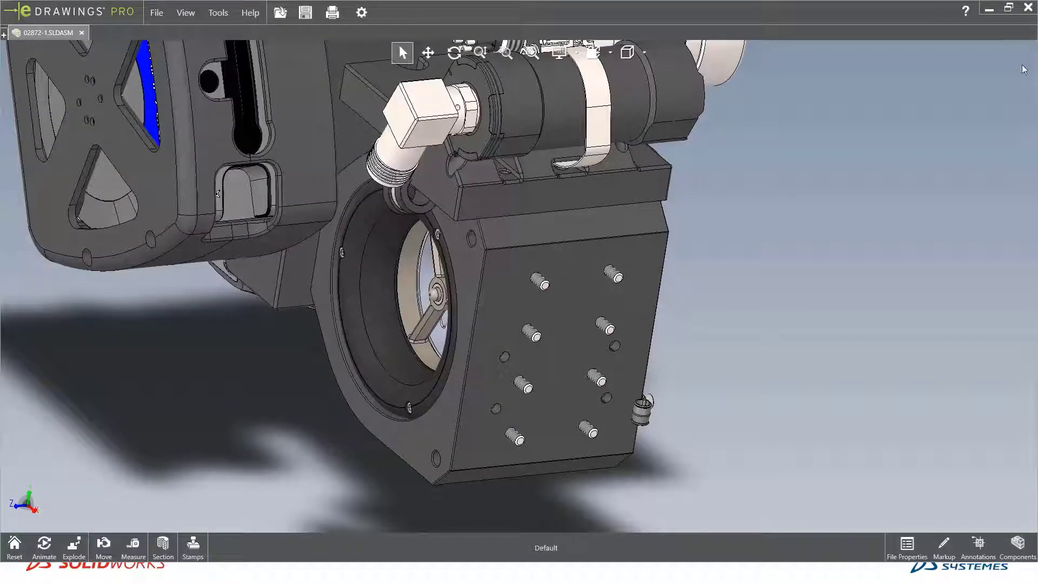
Close eDrawings Pro, orbit the 02440 assembly in Chrome's web viewer, and list its components.
click(1027, 7)
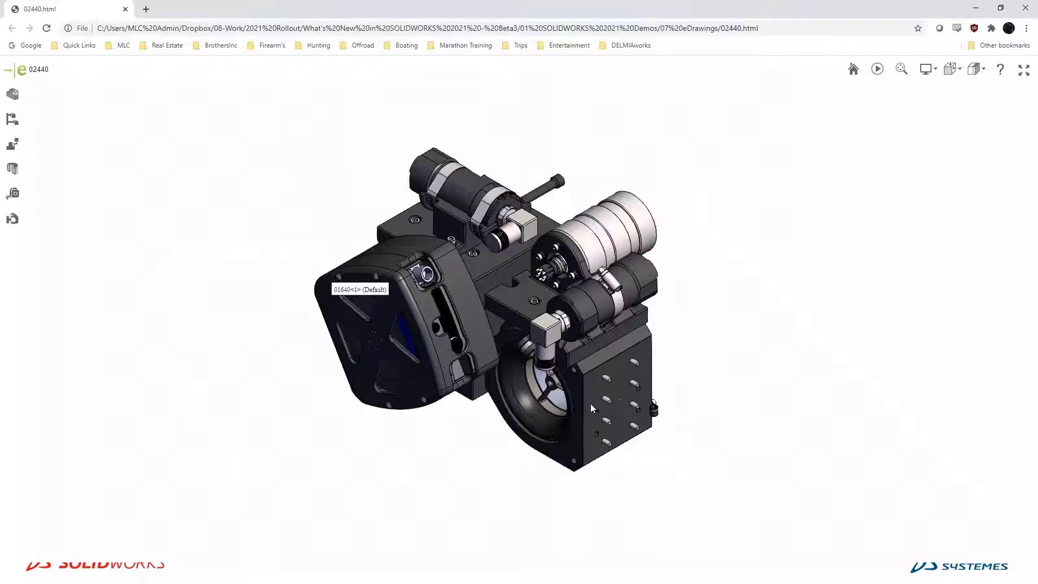
drag(584, 407, 634, 390)
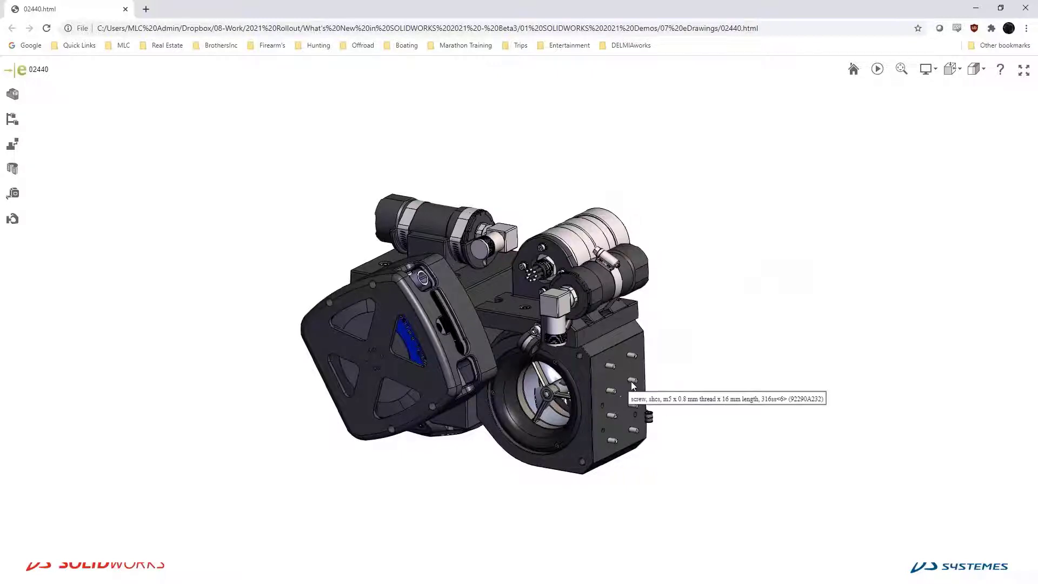
click(13, 97)
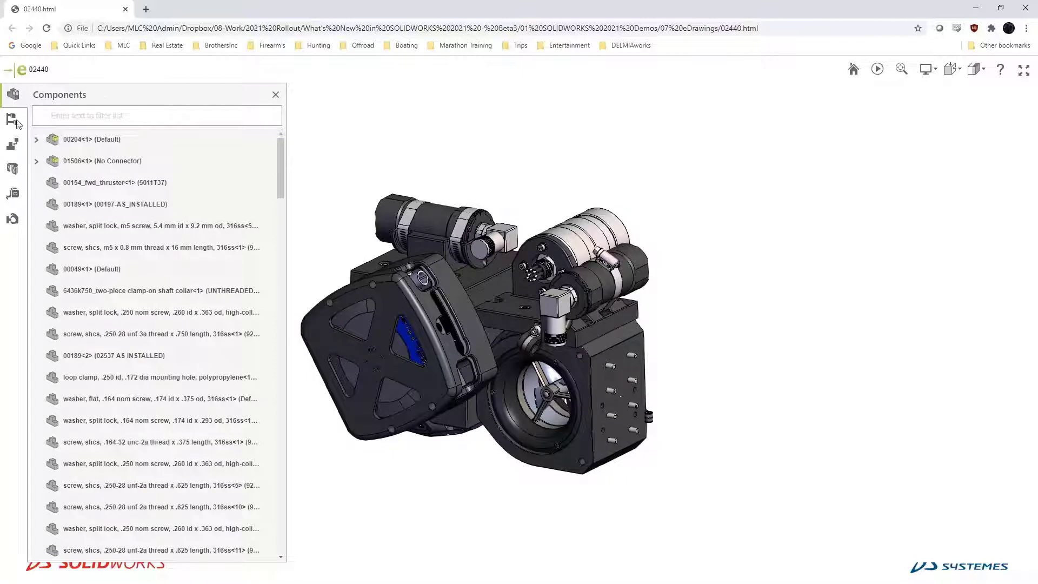
Scroll through the Components list, then cut the 02440 assembly with a section plane.
scroll(89, 213, down, 6)
scroll(117, 398, down, 5)
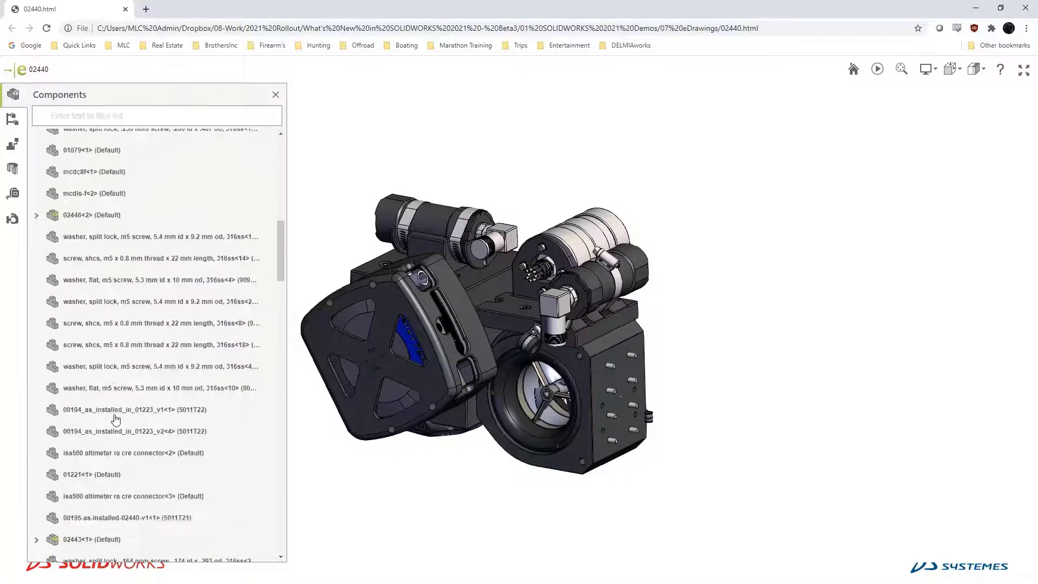
scroll(79, 325, up, 3)
click(13, 145)
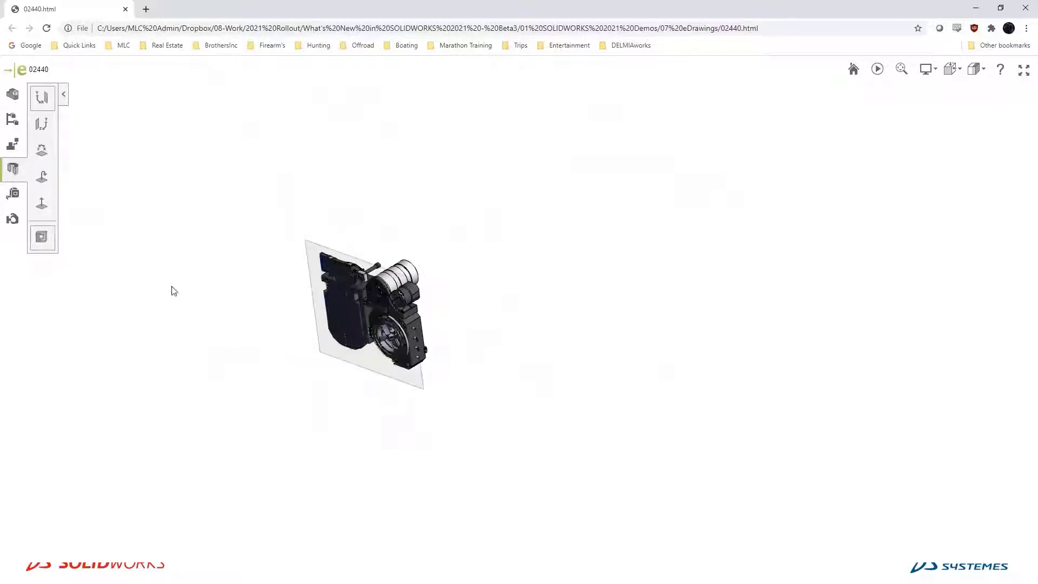
Remove the section, then drag the cylindrical housing lower-left, block housing right, and top bracket upper-right.
click(13, 193)
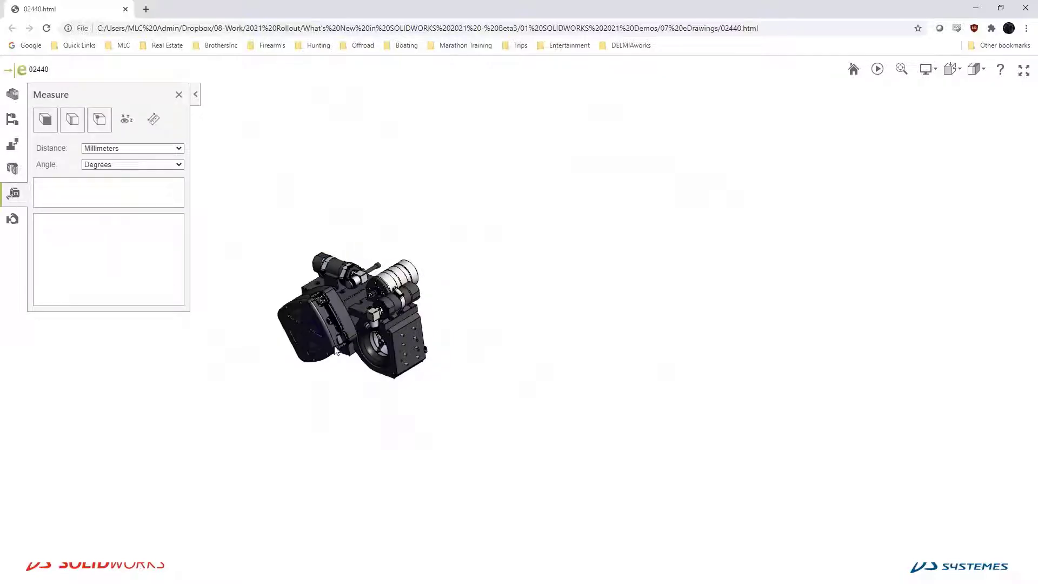
scroll(416, 373, up, 5)
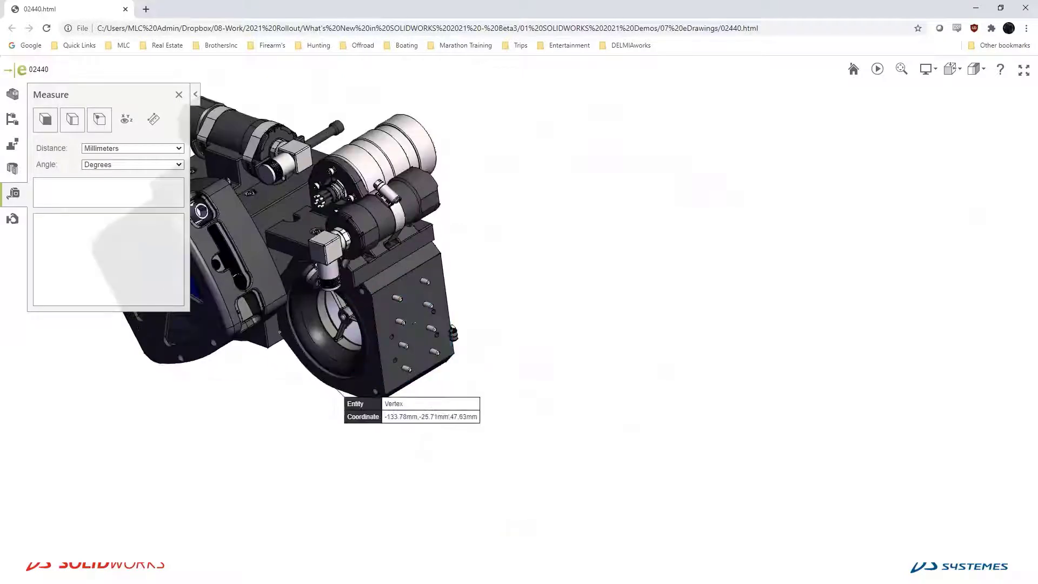
click(15, 219)
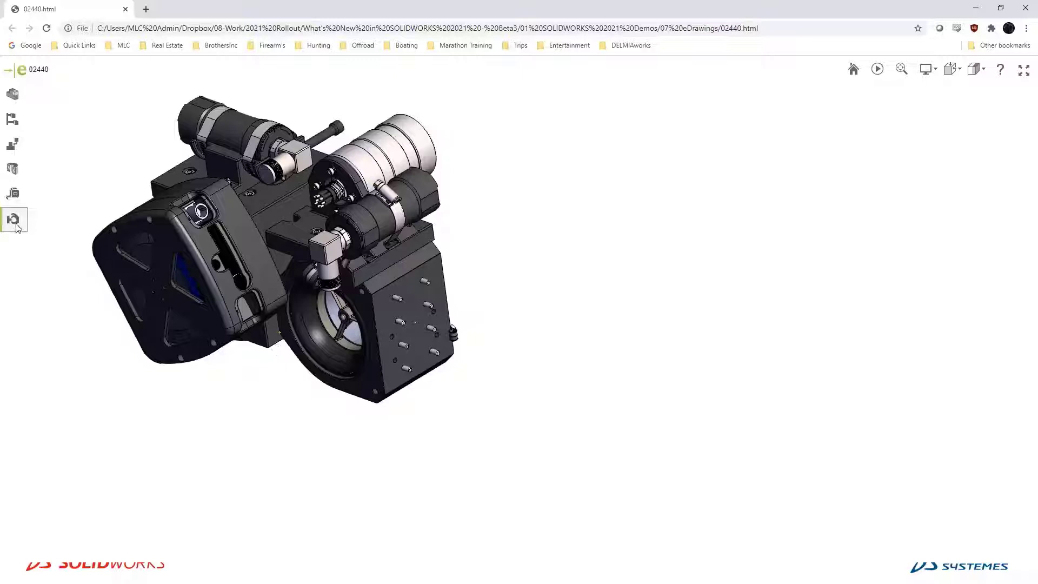
click(315, 342)
drag(339, 360, 21, 525)
click(391, 370)
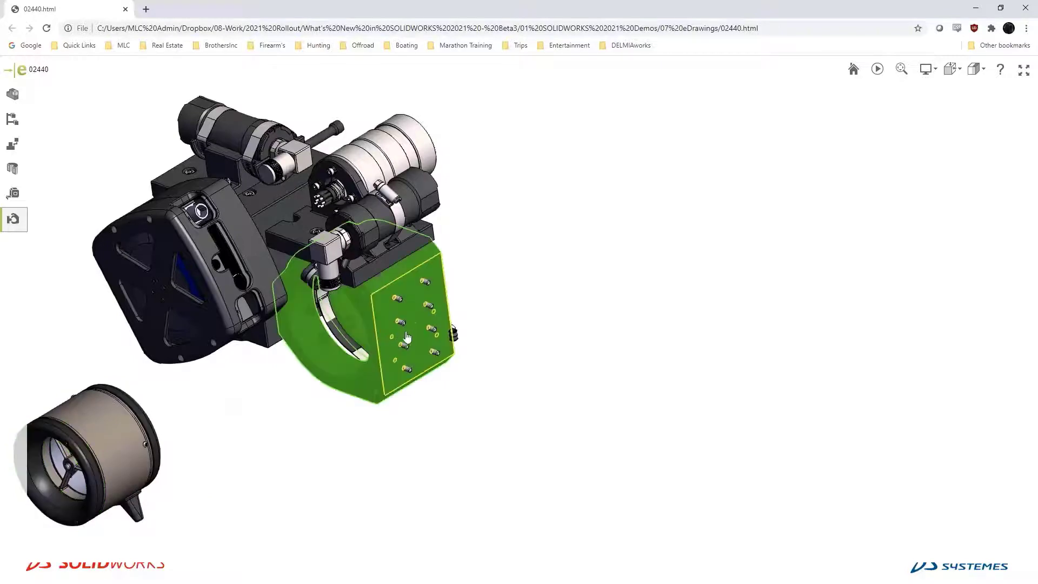
drag(407, 337, 868, 381)
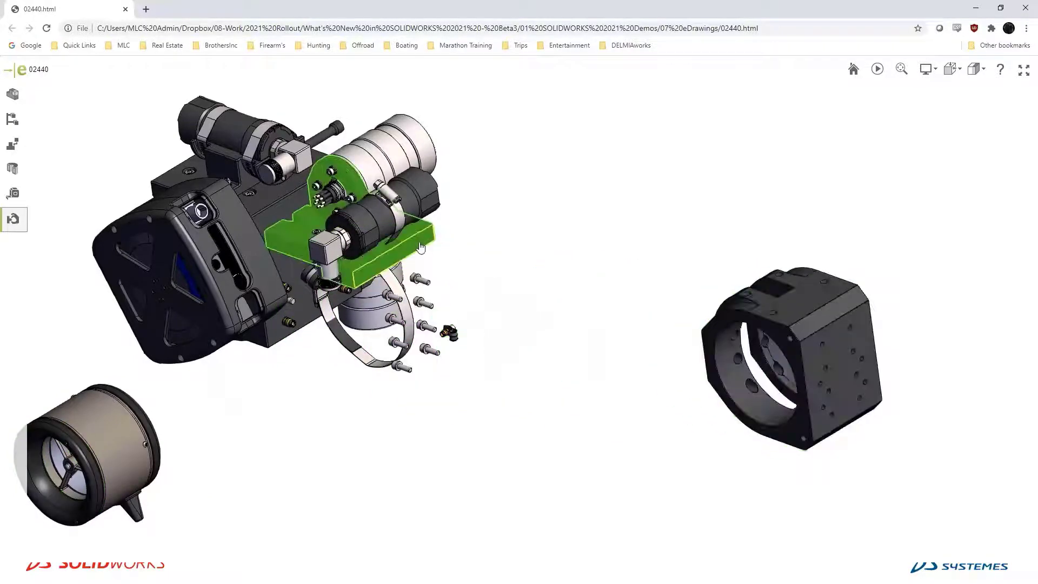
drag(421, 247, 768, 135)
middle_drag(514, 324, 465, 375)
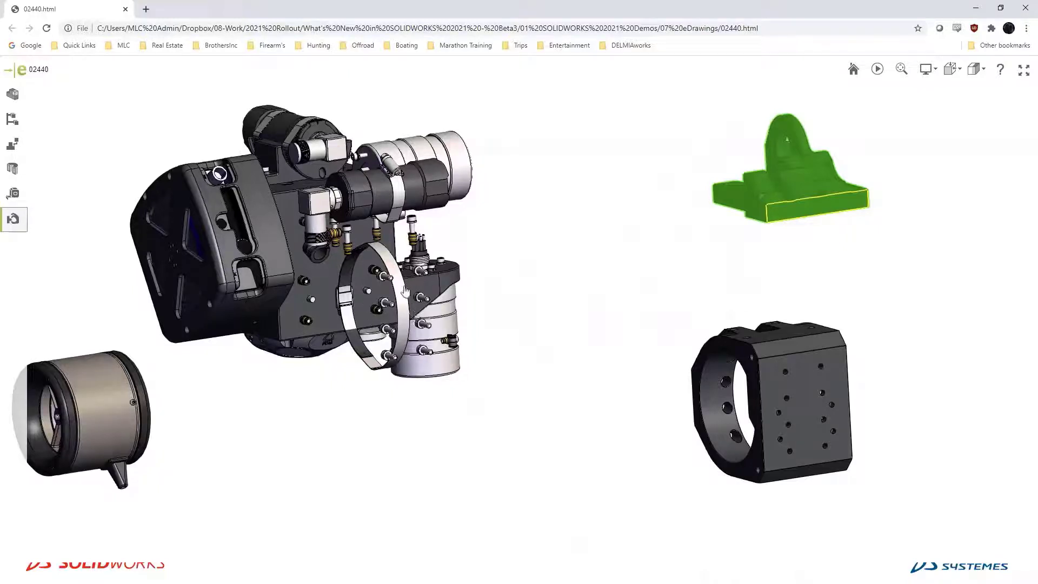
Reopen the Components list, select the ring clamp to locate its entry, then deselect it.
click(13, 95)
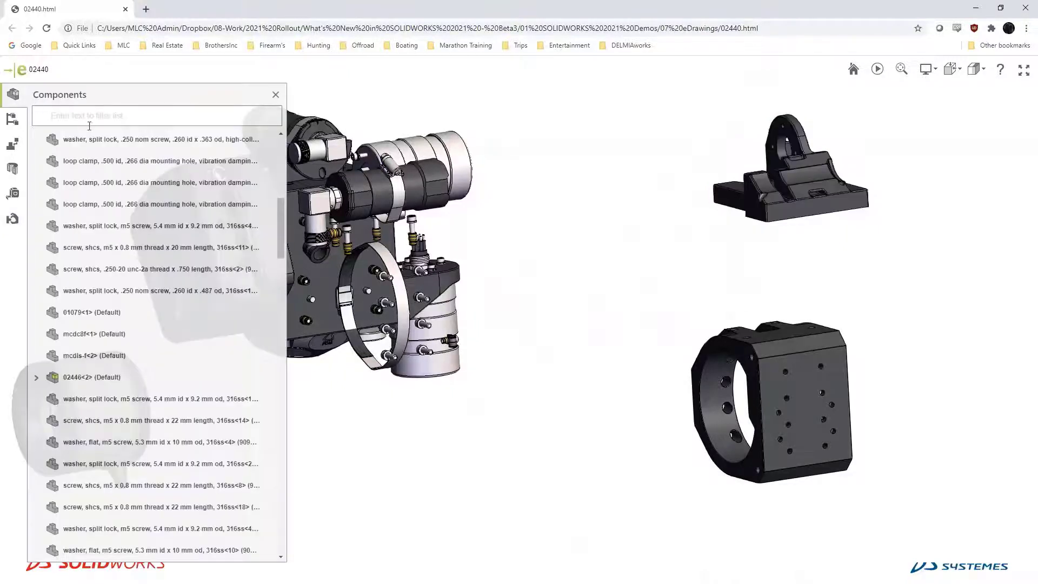
click(388, 265)
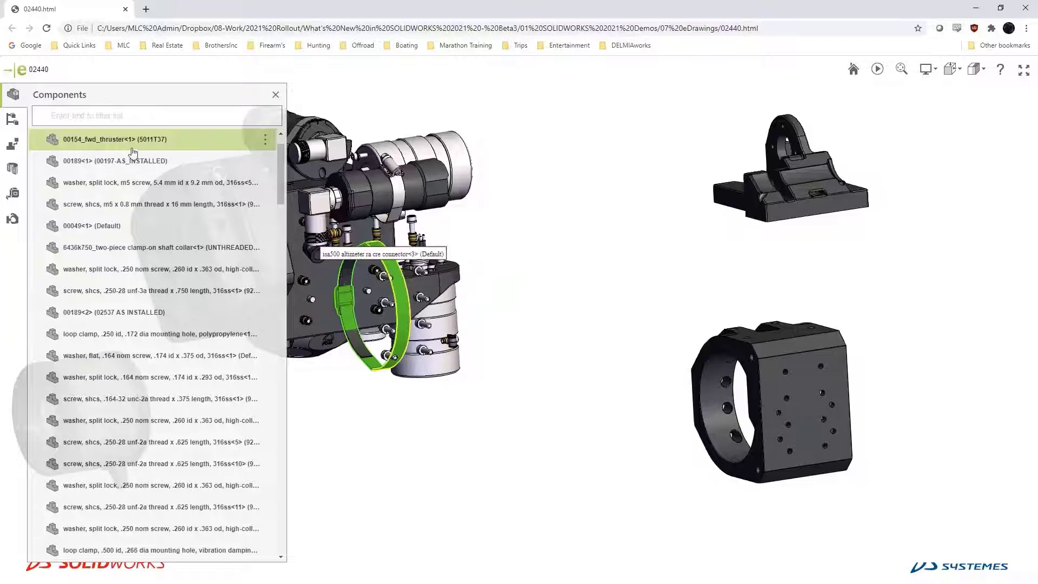
click(572, 190)
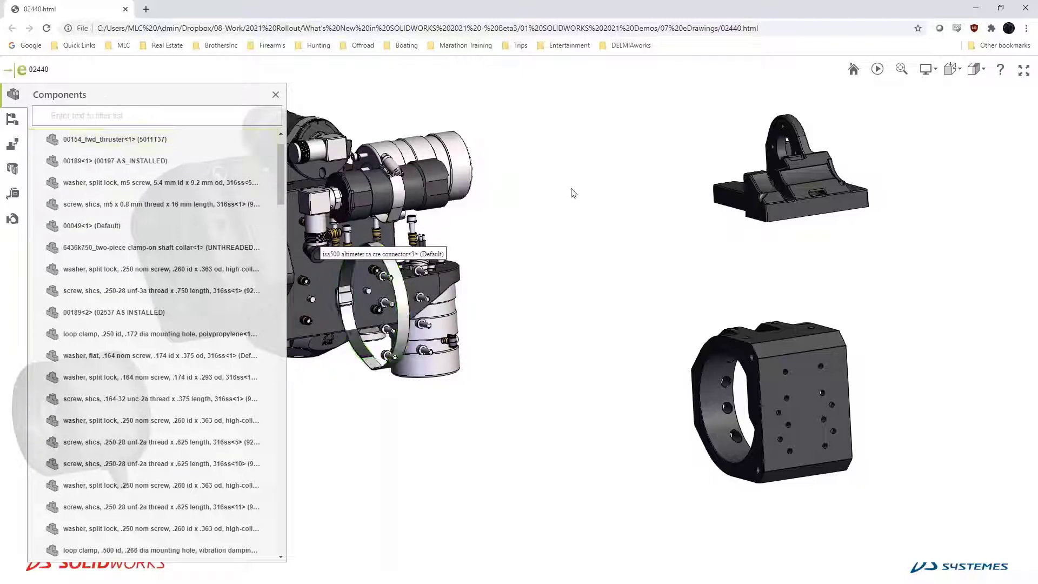